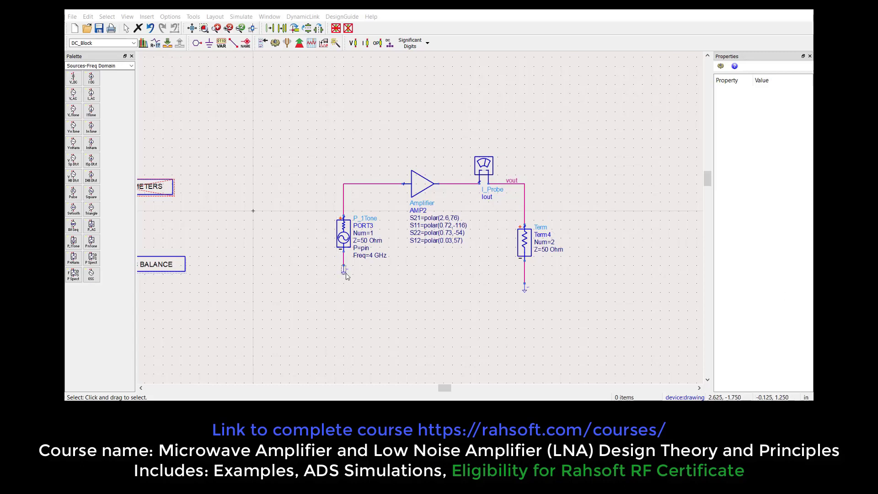
{"action": "left_click", "coordinate": [344, 234]}
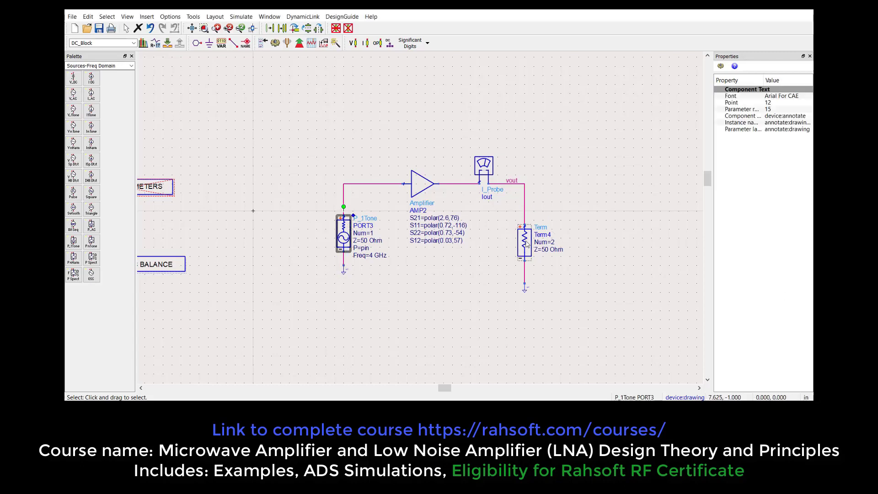
{"action": "left_click", "coordinate": [527, 245]}
{"action": "left_click", "coordinate": [415, 184]}
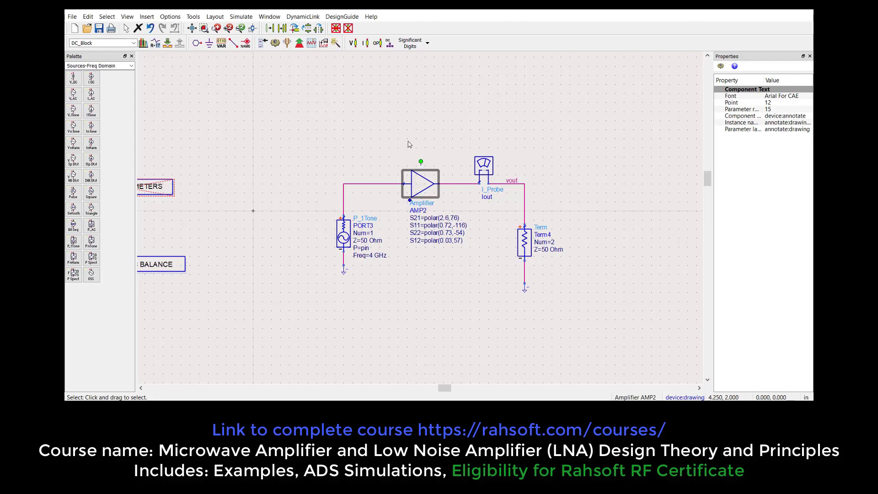
{"action": "left_click", "coordinate": [408, 145]}
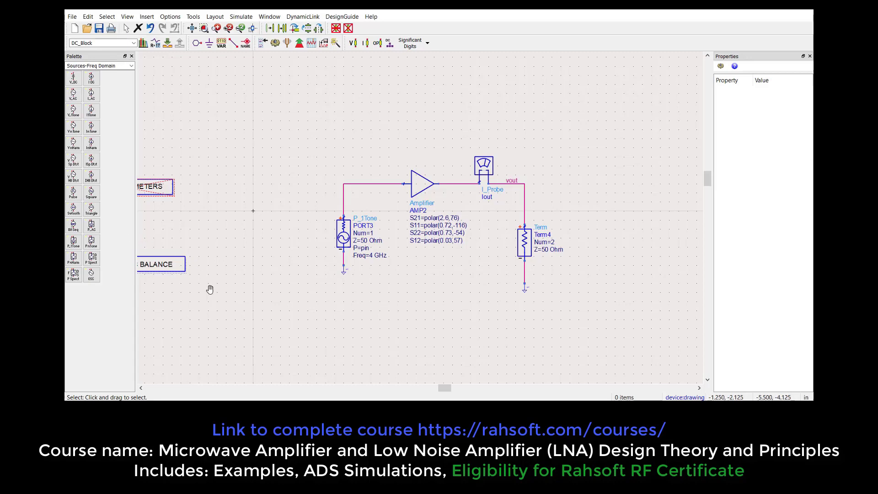
- Move the Mu stability measurement component to the open area below the P_1Tone source
{"action": "left_click_drag", "start_coordinate": [210, 290], "coordinate": [272, 254]}
{"action": "left_click_drag", "start_coordinate": [164, 348], "coordinate": [420, 287]}
{"action": "left_click_drag", "start_coordinate": [363, 279], "coordinate": [280, 291]}
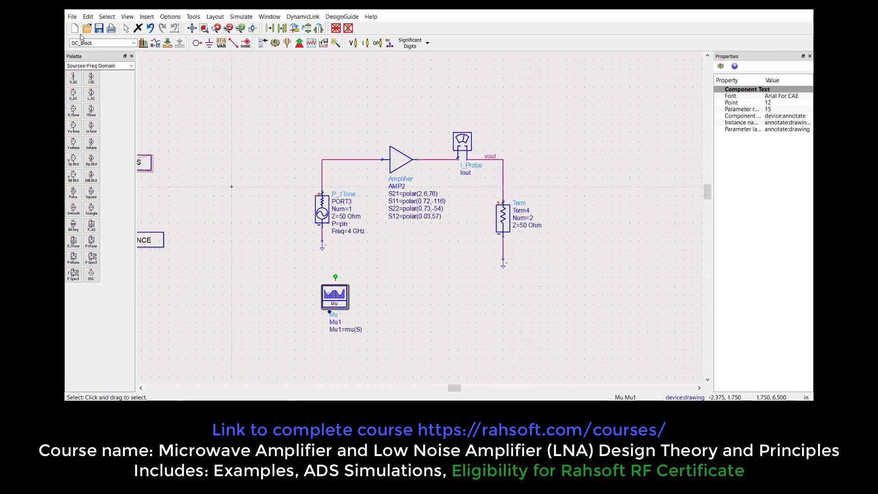
- Deactivate the Harmonic Balance controller and activate the S-Parameters controller
{"action": "left_click_drag", "start_coordinate": [187, 113], "coordinate": [307, 100]}
{"action": "left_click", "coordinate": [250, 224]}
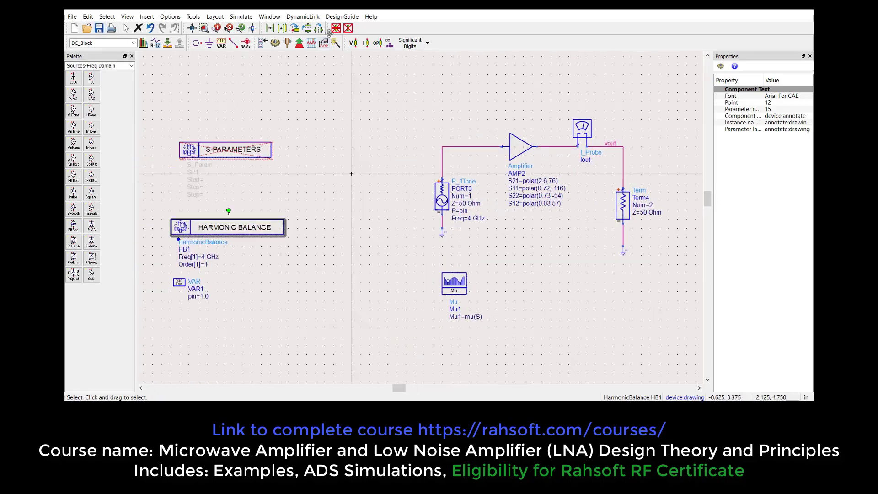
{"action": "left_click", "coordinate": [348, 28]}
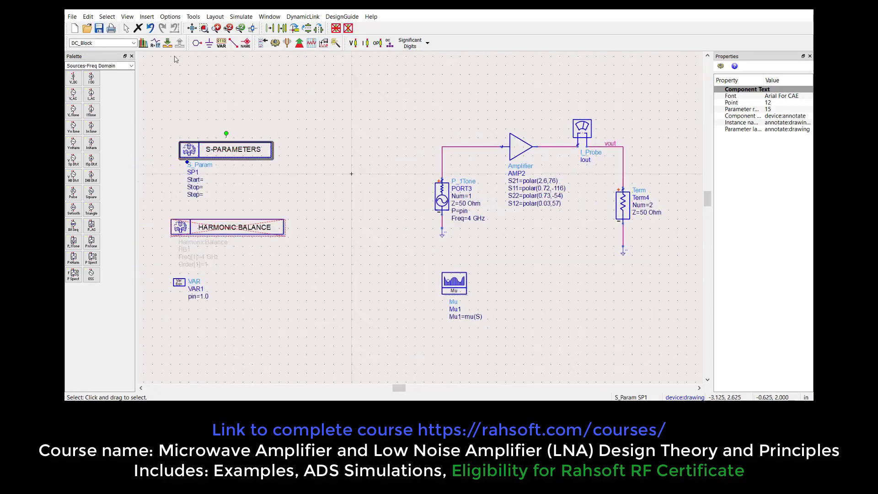
- Run the S-parameter simulation of the amplifier schematic and inspect the Mu1 stability plot in the data display
{"action": "scroll", "coordinate": [443, 223], "scroll_direction": "up", "scroll_amount": 2}
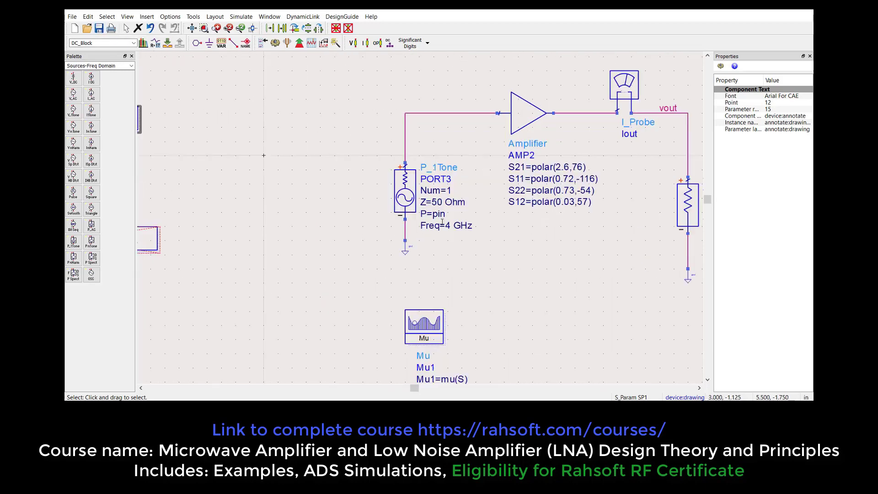
{"action": "scroll", "coordinate": [442, 215], "scroll_direction": "down", "scroll_amount": 2}
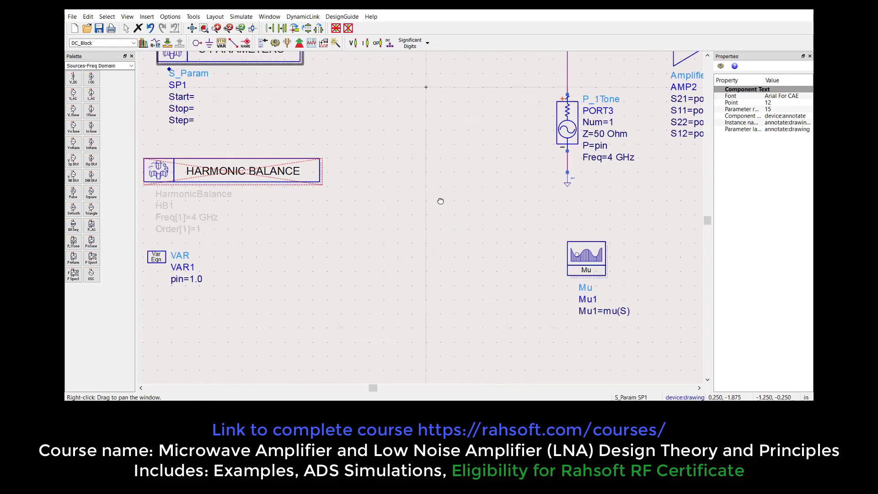
{"action": "scroll", "coordinate": [232, 282], "scroll_direction": "up", "scroll_amount": 2}
{"action": "left_click_drag", "start_coordinate": [483, 194], "coordinate": [323, 252]}
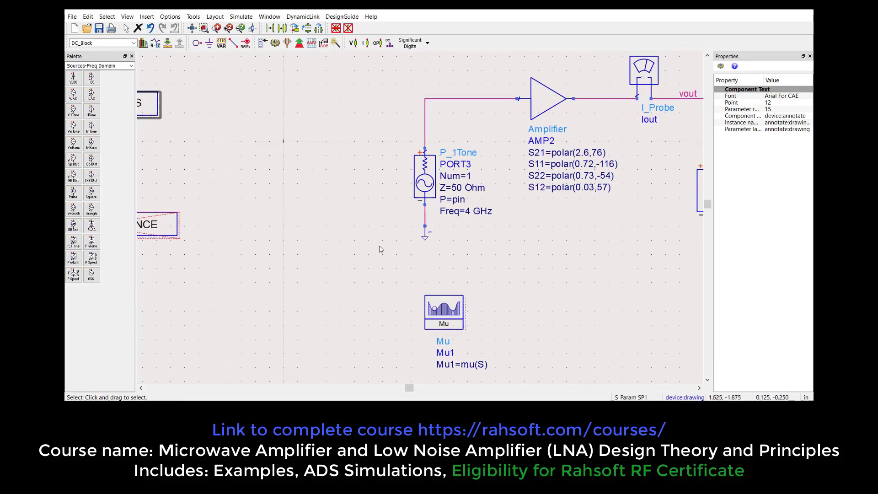
{"action": "scroll", "coordinate": [379, 226], "scroll_direction": "down", "scroll_amount": 2}
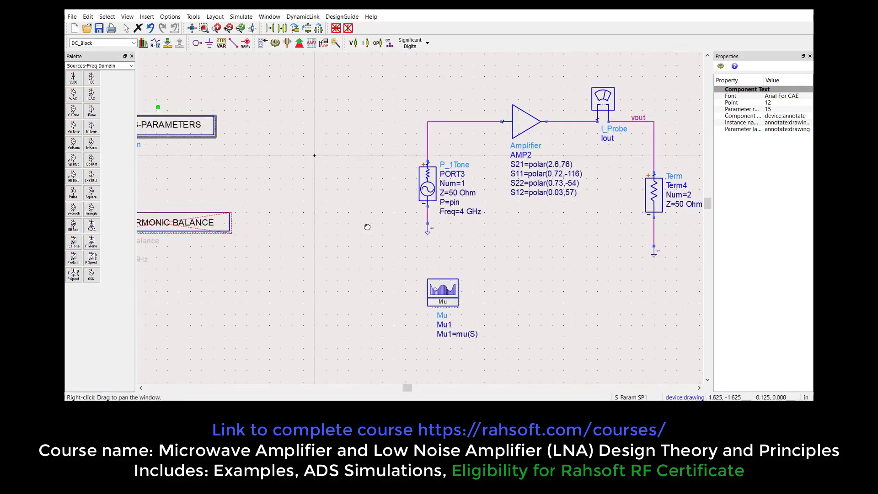
{"action": "left_click", "coordinate": [275, 43]}
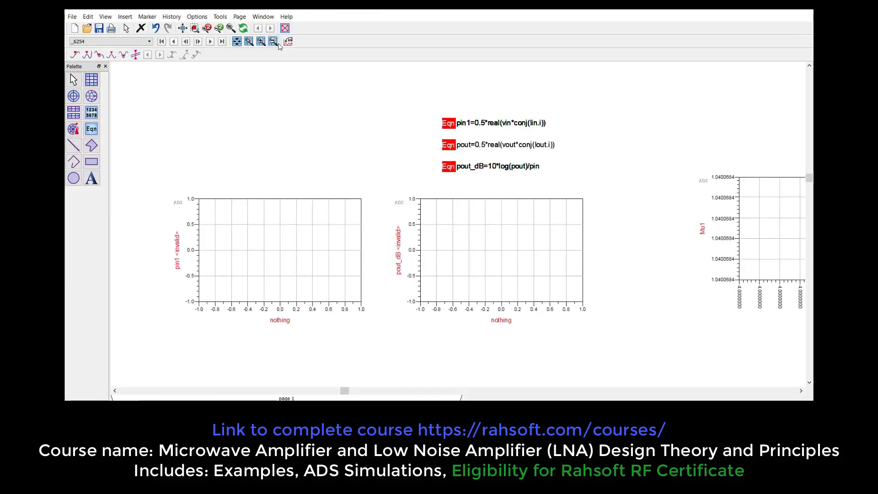
{"action": "left_click_drag", "start_coordinate": [604, 254], "coordinate": [132, 241]}
{"action": "scroll", "coordinate": [337, 230], "scroll_direction": "up", "scroll_amount": 1}
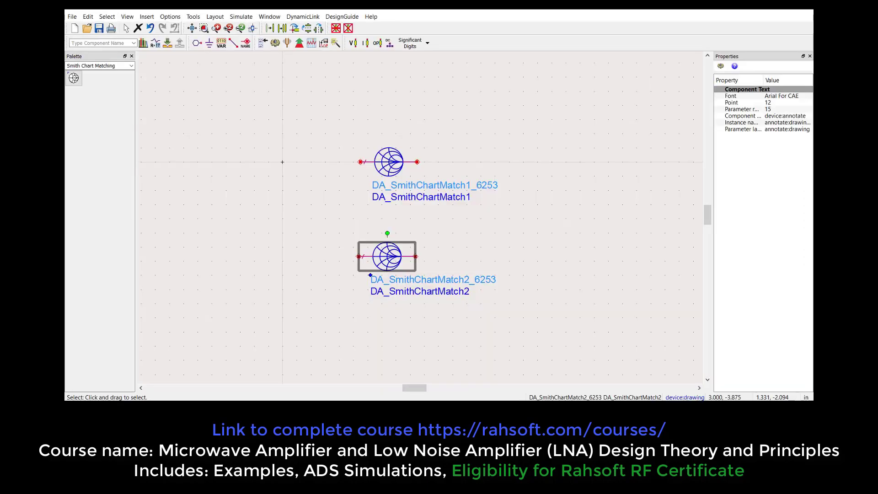
- Move the P_1Tone source with its ground to the left in the amplifier schematic, farther from the amplifier input
{"action": "left_click", "coordinate": [318, 316]}
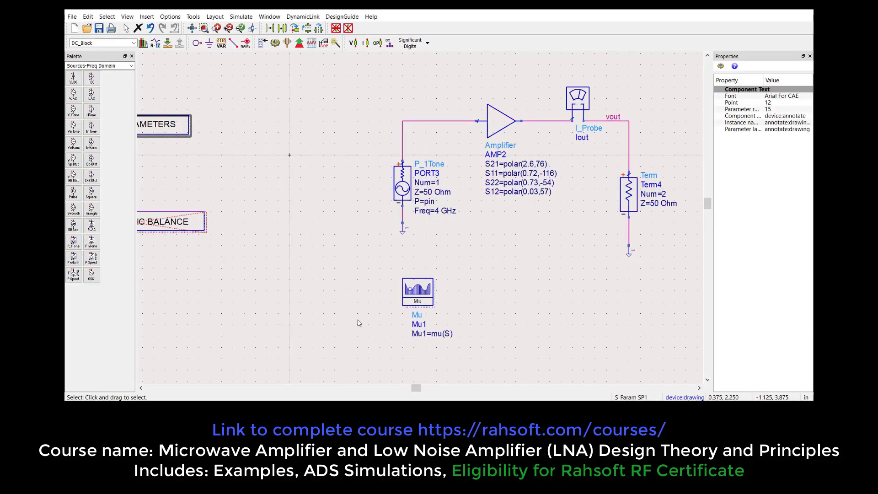
{"action": "scroll", "coordinate": [411, 220], "scroll_direction": "right", "scroll_amount": 2}
{"action": "scroll", "coordinate": [412, 220], "scroll_direction": "up", "scroll_amount": 2}
{"action": "left_click", "coordinate": [356, 245]}
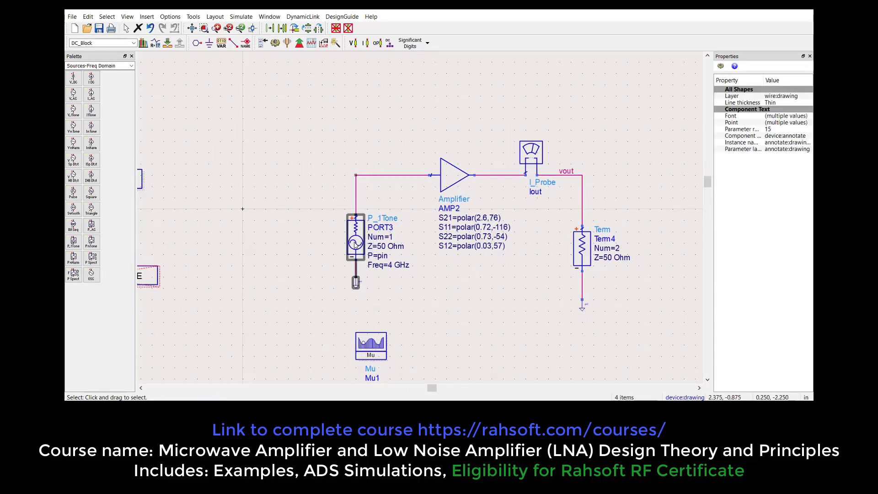
{"action": "left_click_drag", "start_coordinate": [355, 244], "coordinate": [282, 245]}
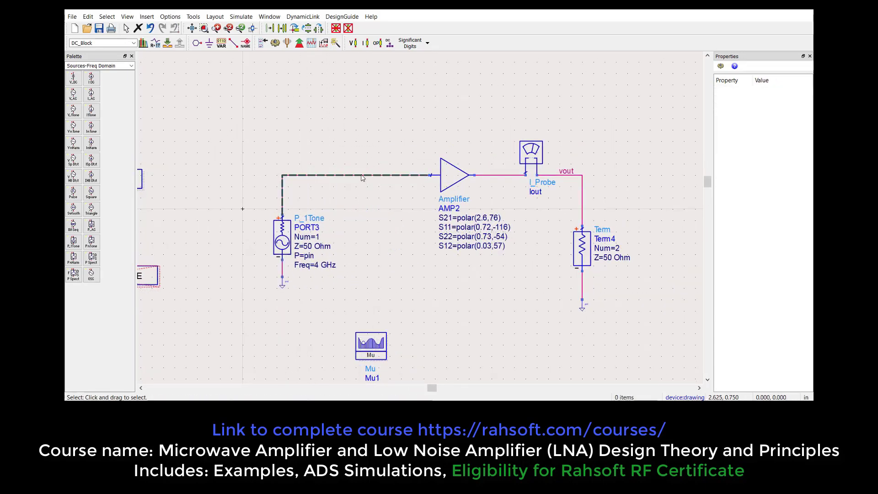
- Delete the wires at the amplifier's input and output, and shift the amplifier slightly toward the source
{"action": "left_click", "coordinate": [360, 176]}
{"action": "key", "text": "Delete"}
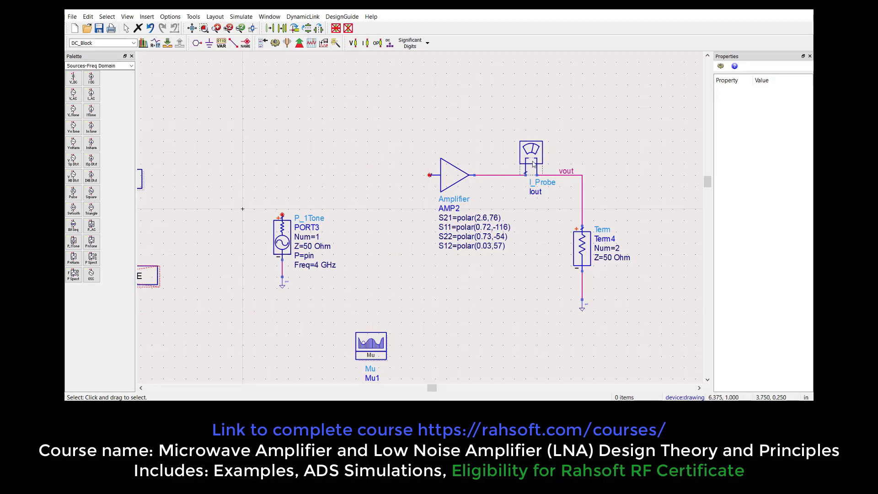
{"action": "left_click", "coordinate": [494, 176]}
{"action": "key", "text": "Delete"}
{"action": "left_click", "coordinate": [452, 176]}
{"action": "left_click_drag", "start_coordinate": [453, 176], "coordinate": [425, 183]}
{"action": "left_click", "coordinate": [374, 154]}
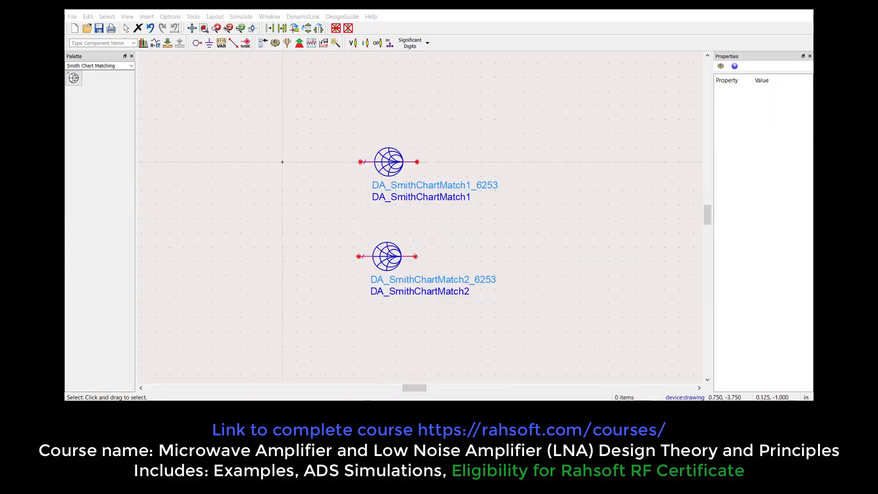
- Copy the transmission-line network from DA_SmithChartMatch1 and paste it into the amplifier schematic above the source
{"action": "left_click", "coordinate": [405, 164]}
{"action": "double_click", "coordinate": [405, 163]}
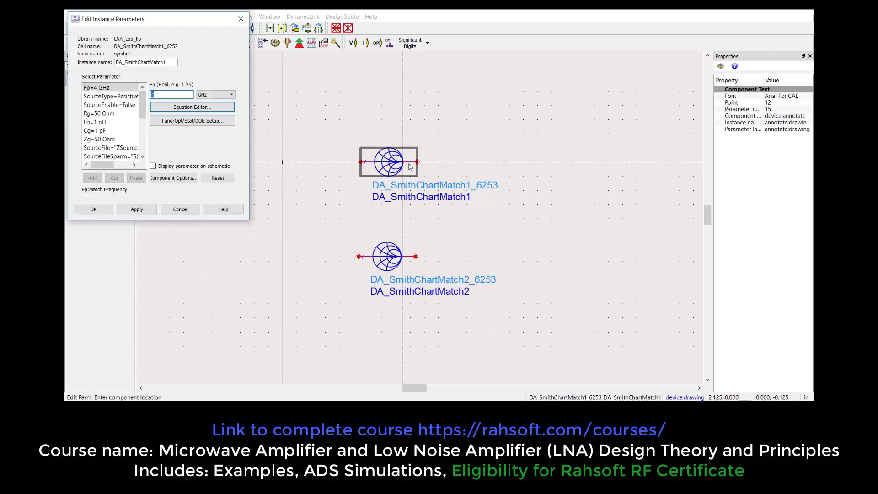
{"action": "key", "text": "Escape"}
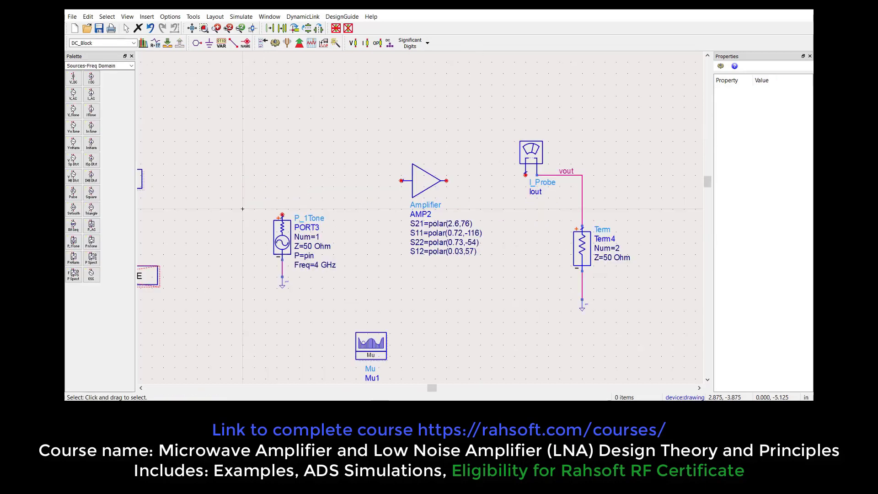
{"action": "key", "text": "ctrl+v"}
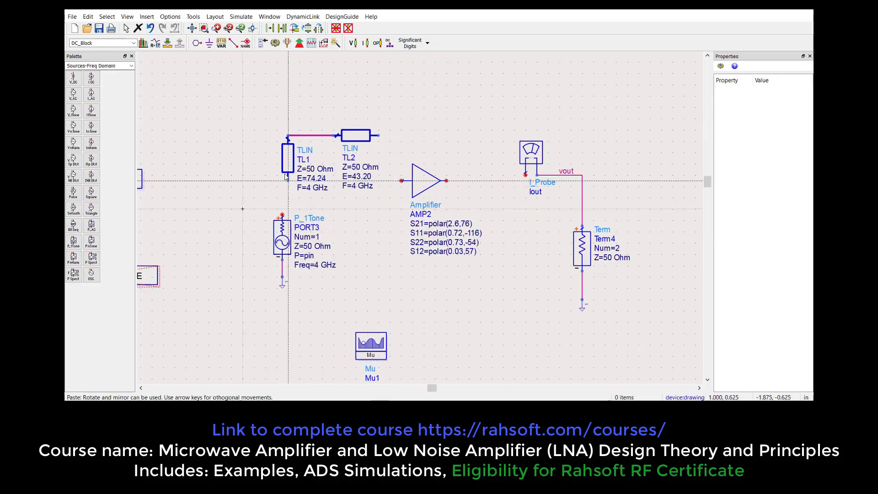
{"action": "left_click", "coordinate": [274, 163]}
- Move the source farther left and attach the pasted matching network directly to the amplifier's input
{"action": "left_click", "coordinate": [289, 251]}
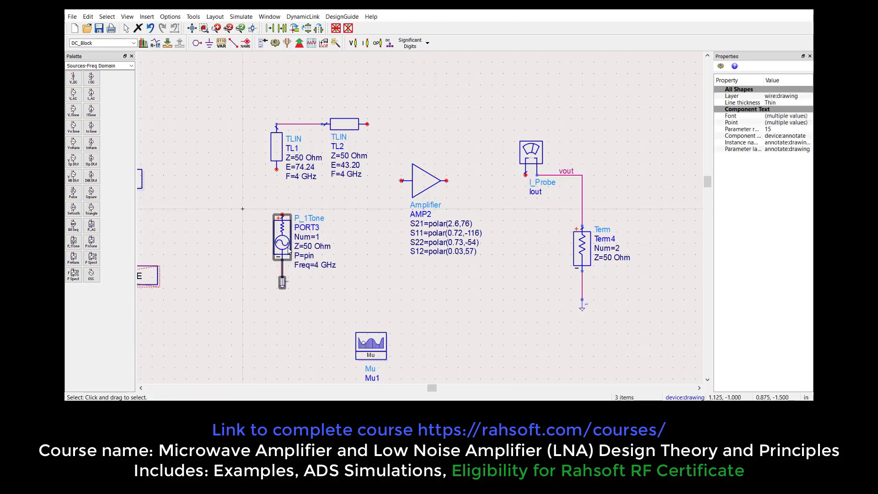
{"action": "left_click_drag", "start_coordinate": [289, 251], "coordinate": [244, 245]}
{"action": "left_click_drag", "start_coordinate": [254, 107], "coordinate": [328, 179]}
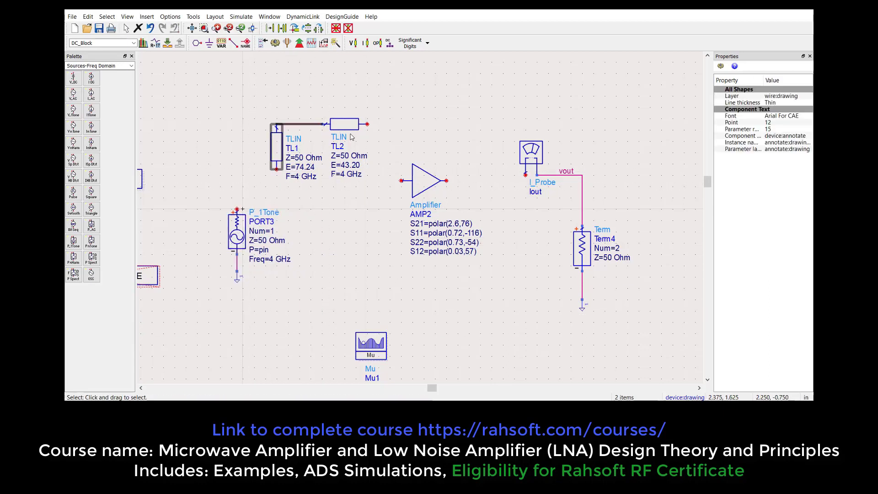
{"action": "left_click", "coordinate": [347, 127], "text": "ctrl"}
{"action": "left_click_drag", "start_coordinate": [347, 127], "coordinate": [369, 180]}
{"action": "left_click", "coordinate": [298, 88]}
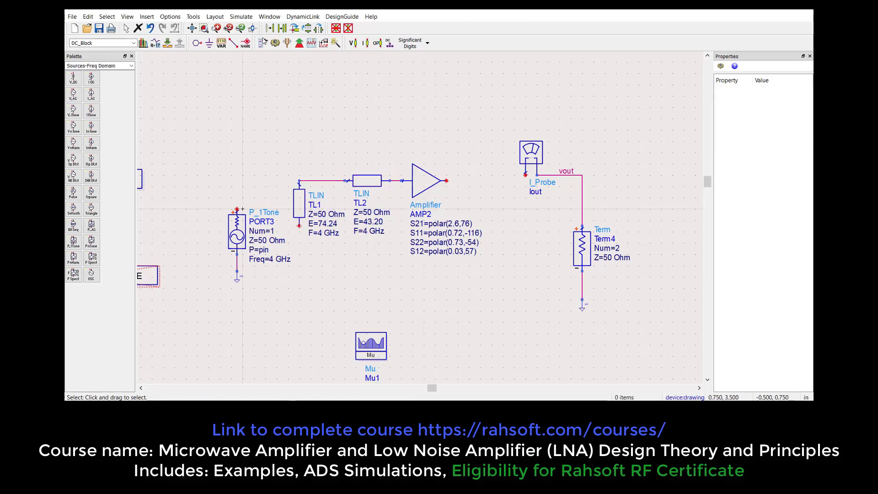
- Wire the P_1Tone source to the junction of the input matching lines TL1 and TL2
{"action": "left_click", "coordinate": [233, 43]}
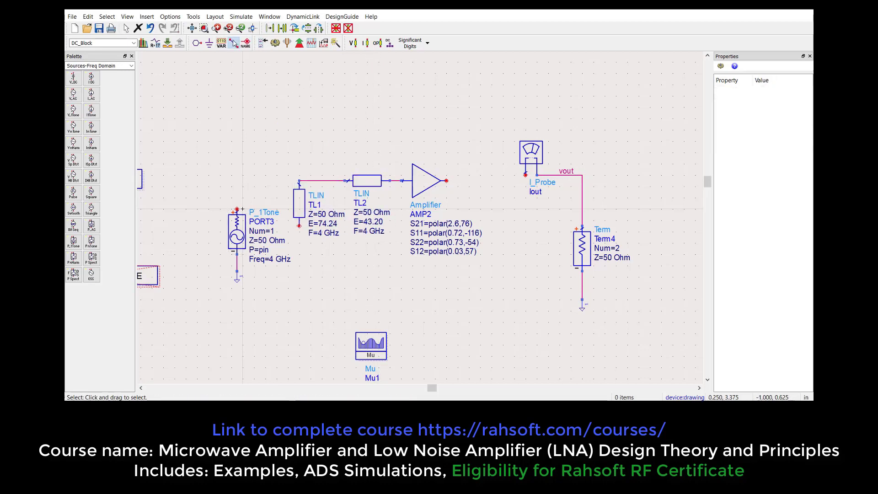
{"action": "left_click", "coordinate": [237, 210]}
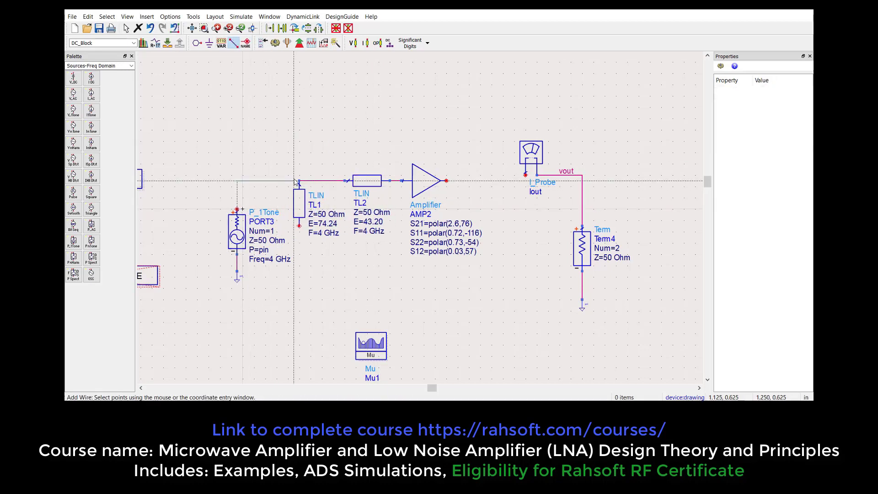
{"action": "left_click", "coordinate": [300, 181]}
{"action": "key", "text": "Escape"}
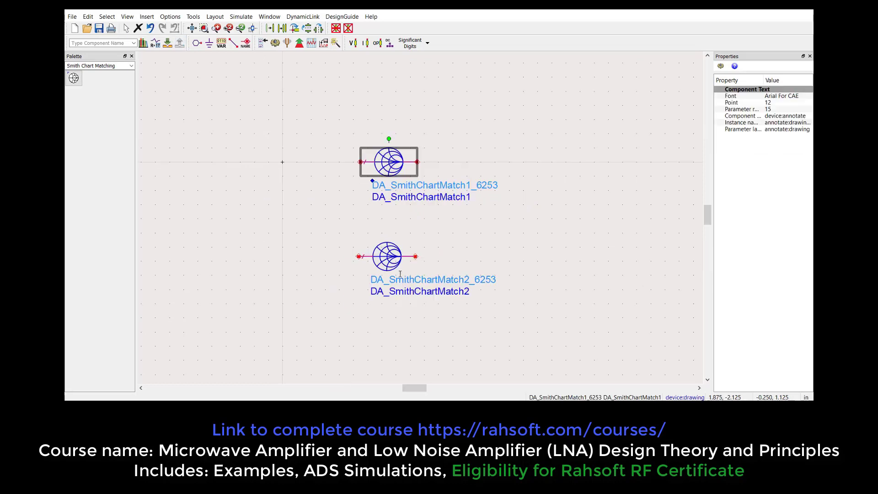
- Open the DA_SmithChartMatch2 subcircuit and copy its transmission-line matching network
{"action": "left_click", "coordinate": [397, 264]}
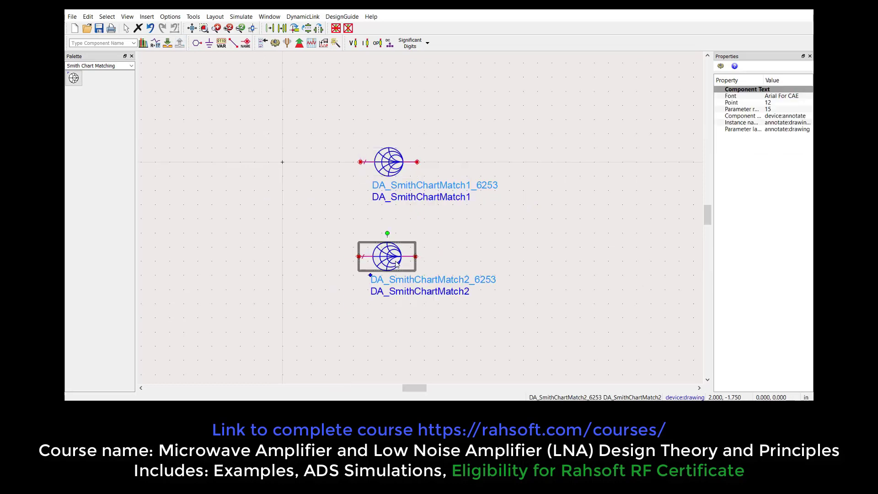
{"action": "left_click", "coordinate": [166, 44]}
{"action": "left_click_drag", "start_coordinate": [296, 220], "coordinate": [464, 337]}
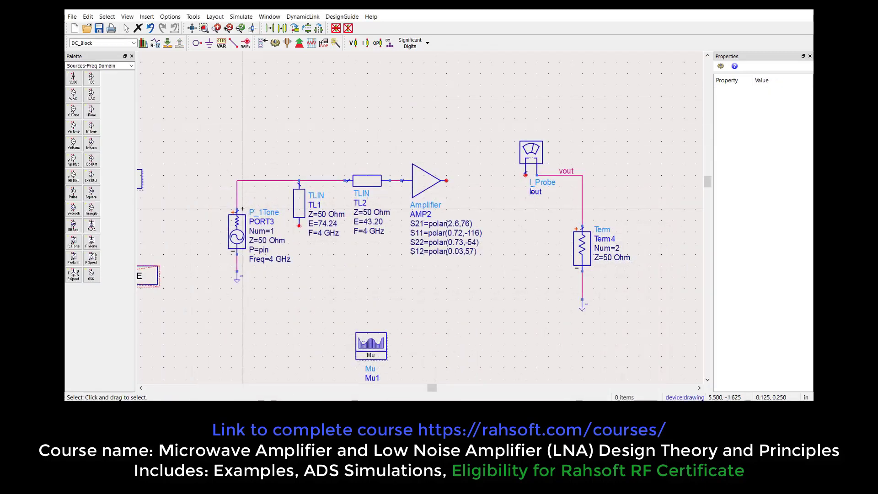
- Shift the current probe and output termination right, and paste the copied matching network between the amplifier and the probe
{"action": "left_click_drag", "start_coordinate": [513, 134], "coordinate": [635, 320]}
{"action": "left_click_drag", "start_coordinate": [588, 245], "coordinate": [663, 251]}
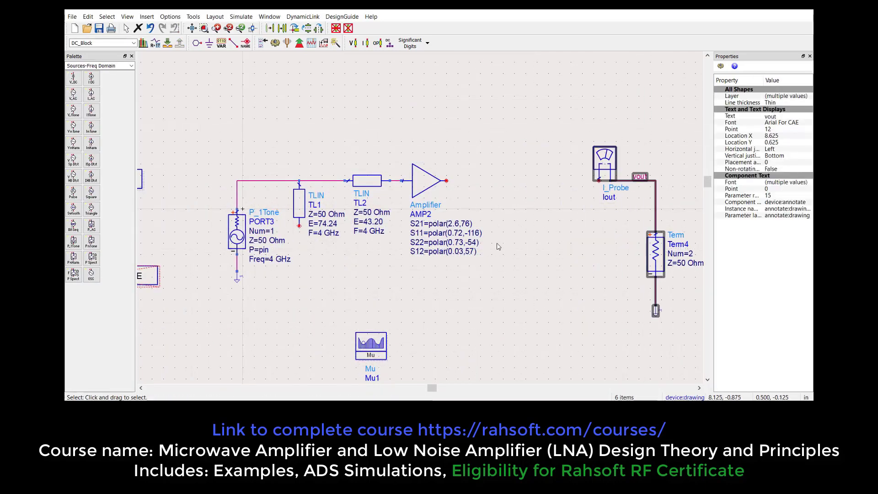
{"action": "key", "text": "ctrl+v"}
{"action": "left_click", "coordinate": [557, 229]}
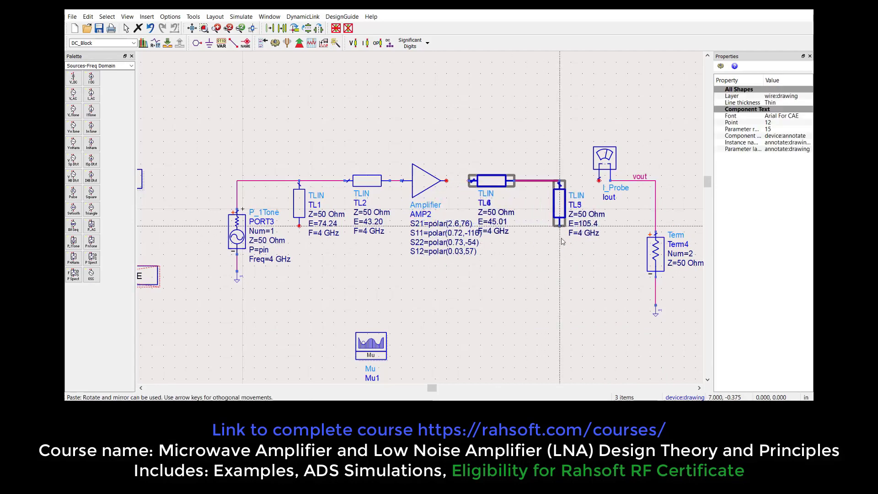
{"action": "key", "text": "Escape"}
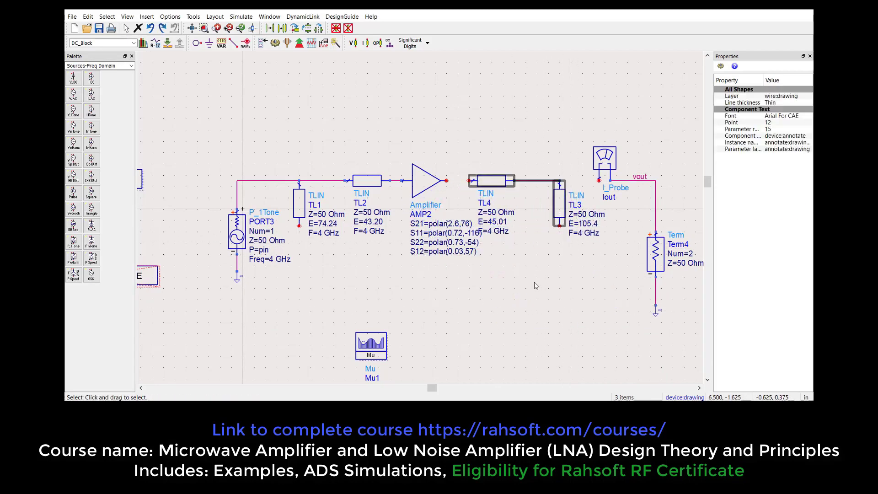
- Space out the output side by moving the output matching network, current probe and termination farther right of the amplifier
{"action": "scroll", "coordinate": [503, 256], "scroll_direction": "down", "scroll_amount": 1}
{"action": "left_click_drag", "start_coordinate": [507, 128], "coordinate": [647, 284]}
{"action": "left_click_drag", "start_coordinate": [561, 222], "coordinate": [606, 226]}
{"action": "left_click_drag", "start_coordinate": [397, 139], "coordinate": [507, 192]}
{"action": "left_click", "coordinate": [439, 191]}
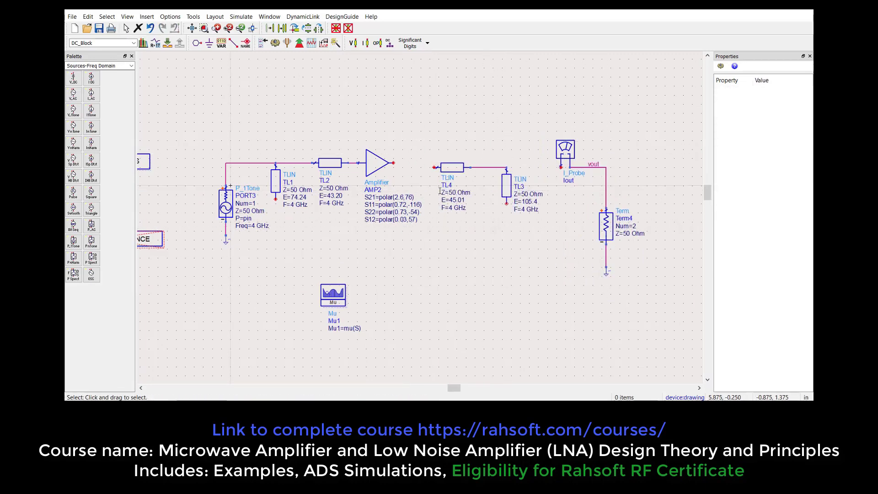
- Wire the amplifier output to TL4 and connect the top of stub TL3 to the current probe
{"action": "left_click", "coordinate": [233, 42]}
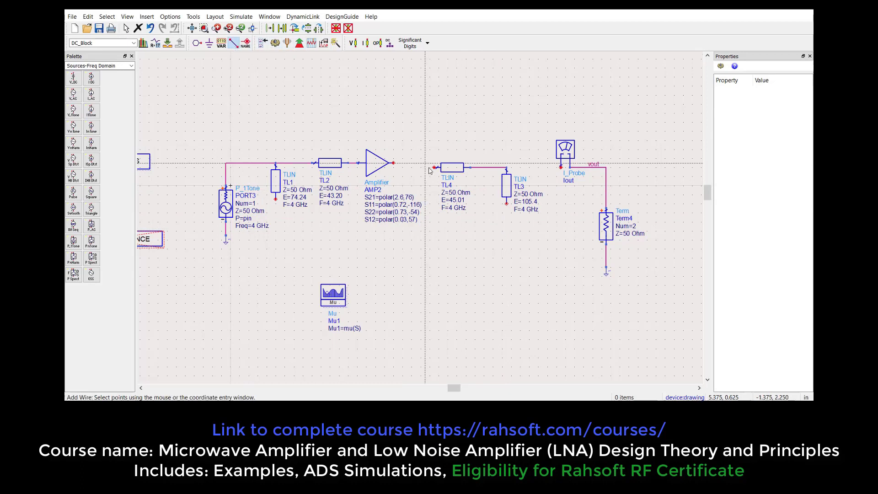
{"action": "left_click", "coordinate": [433, 167]}
{"action": "left_click", "coordinate": [393, 162]}
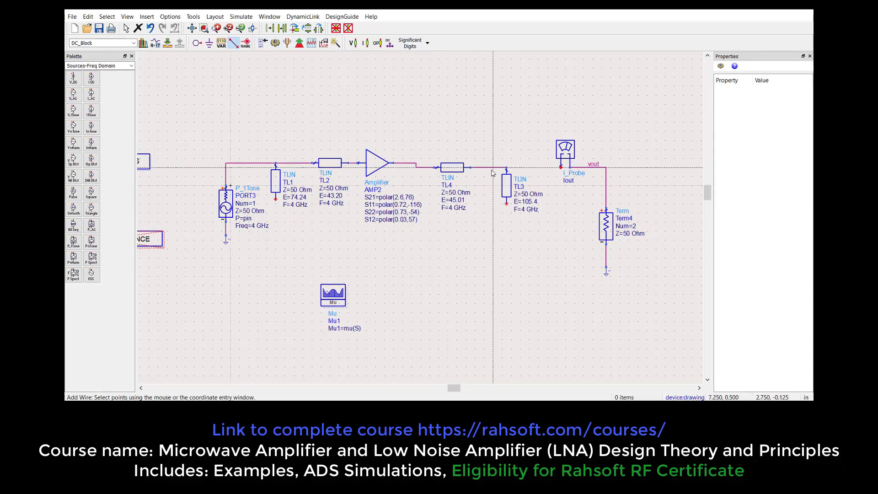
{"action": "left_click", "coordinate": [507, 168]}
{"action": "left_click", "coordinate": [561, 168]}
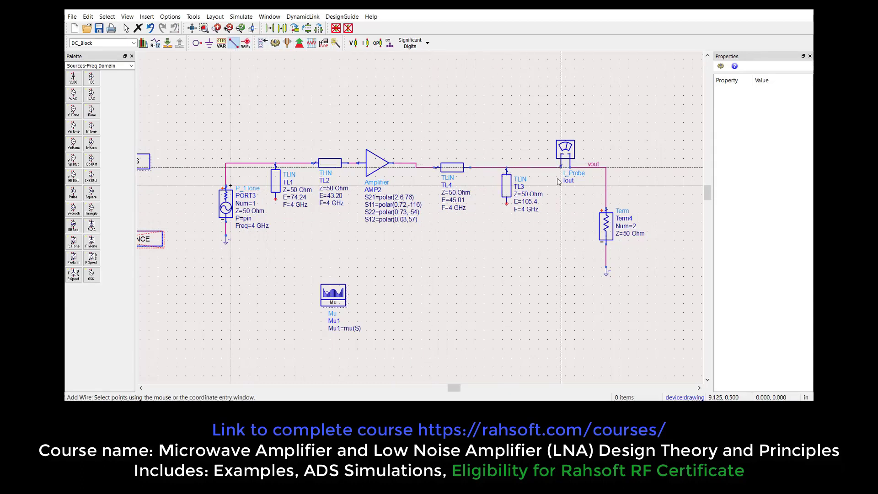
- Move the source, input matching network and amplifier into line with the output network so the signal path between amplifier and TL4 runs straight
{"action": "key", "text": "Escape"}
{"action": "left_click_drag", "start_coordinate": [384, 271], "coordinate": [419, 274]}
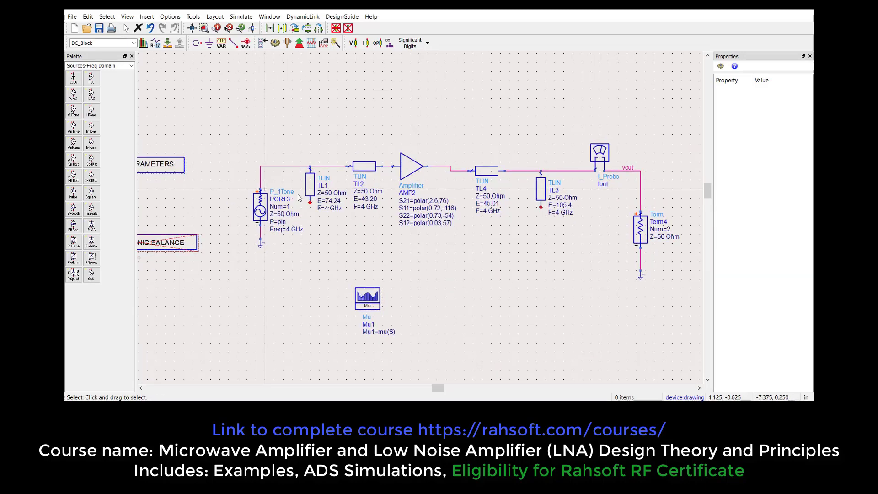
{"action": "left_click_drag", "start_coordinate": [244, 141], "coordinate": [448, 250]}
{"action": "left_click_drag", "start_coordinate": [410, 183], "coordinate": [429, 177]}
{"action": "left_click", "coordinate": [492, 271]}
{"action": "left_click", "coordinate": [418, 128]}
{"action": "left_click_drag", "start_coordinate": [394, 131], "coordinate": [474, 296]}
{"action": "scroll", "coordinate": [458, 229], "scroll_direction": "up", "scroll_amount": 4}
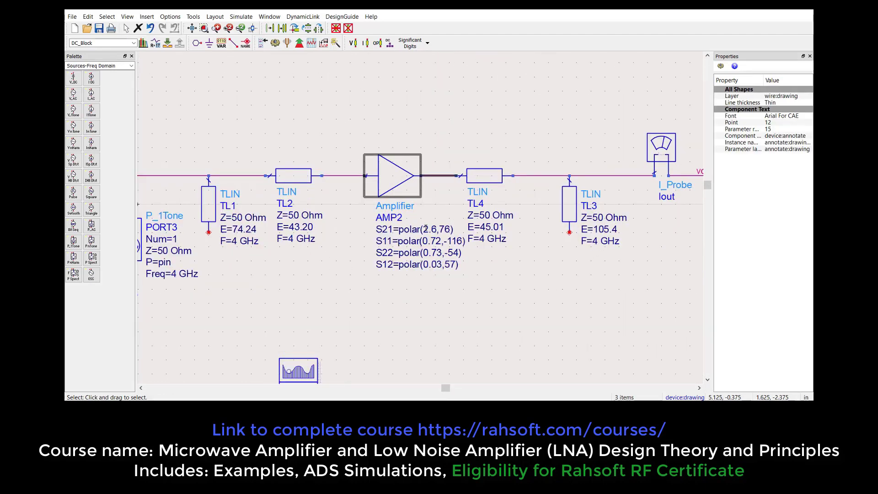
{"action": "scroll", "coordinate": [420, 202], "scroll_direction": "down", "scroll_amount": 3}
{"action": "left_click", "coordinate": [397, 228]}
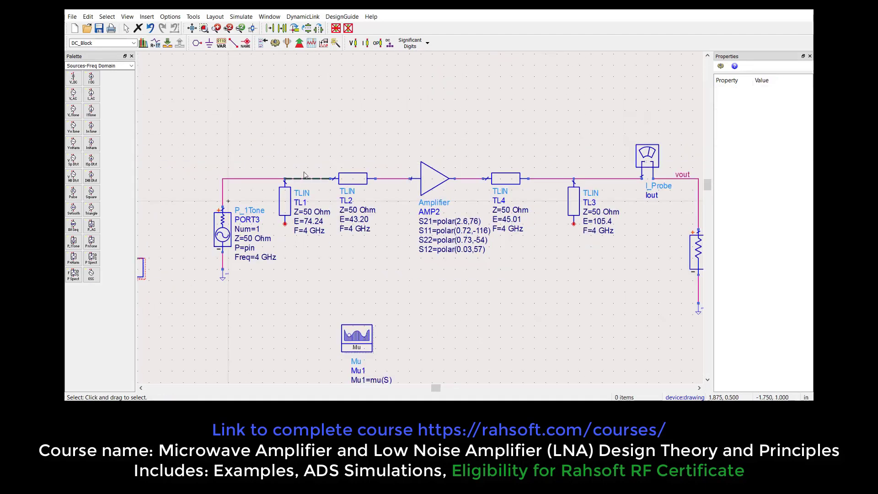
{"action": "left_click_drag", "start_coordinate": [271, 148], "coordinate": [396, 266]}
{"action": "left_click_drag", "start_coordinate": [482, 140], "coordinate": [606, 264]}
{"action": "scroll", "coordinate": [574, 289], "scroll_direction": "down", "scroll_amount": 1}
{"action": "left_click", "coordinate": [479, 271]}
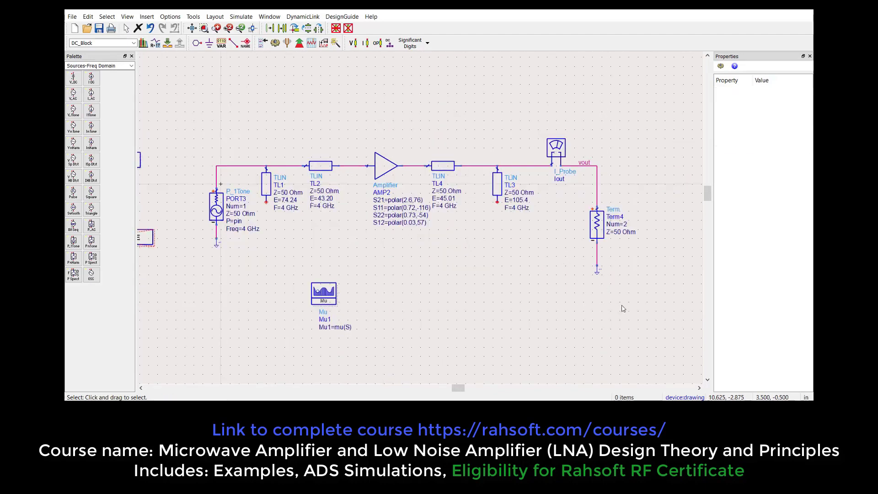
- Move the output termination Term4 and its ground up closer to the vout line
{"action": "left_click_drag", "start_coordinate": [630, 302], "coordinate": [573, 187]}
{"action": "left_click_drag", "start_coordinate": [602, 227], "coordinate": [600, 203]}
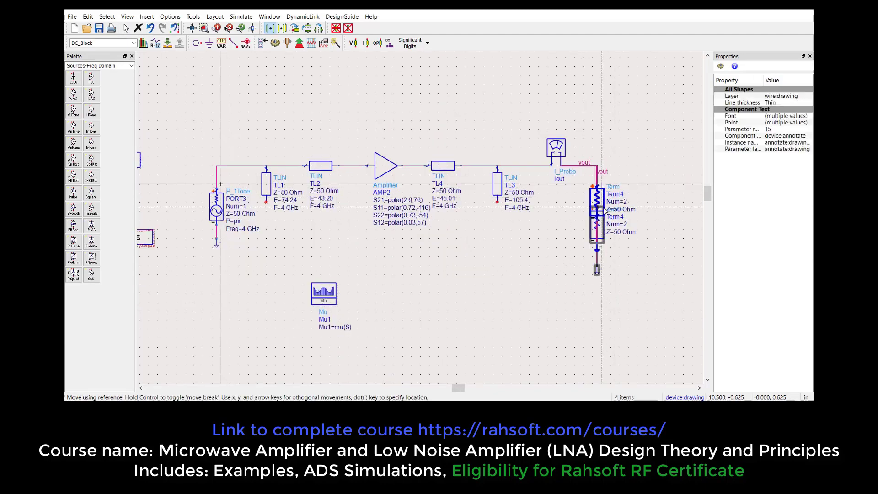
{"action": "left_click", "coordinate": [556, 152]}
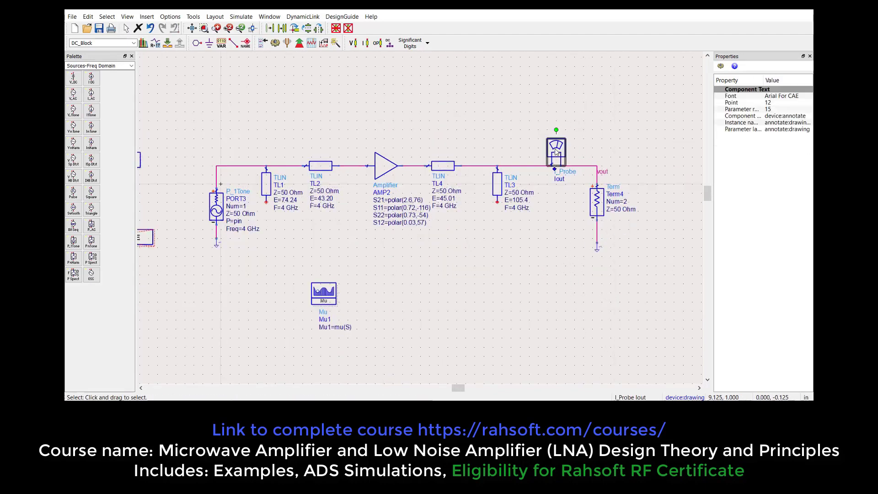
{"action": "left_click", "coordinate": [568, 196]}
- Move the Mu stability measurement component from beneath the amplifier circuit to just below VAR1
{"action": "left_click_drag", "start_coordinate": [508, 265], "coordinate": [529, 255]}
{"action": "left_click_drag", "start_coordinate": [351, 283], "coordinate": [152, 274]}
{"action": "left_click_drag", "start_coordinate": [184, 274], "coordinate": [226, 317]}
{"action": "left_click_drag", "start_coordinate": [340, 308], "coordinate": [214, 312]}
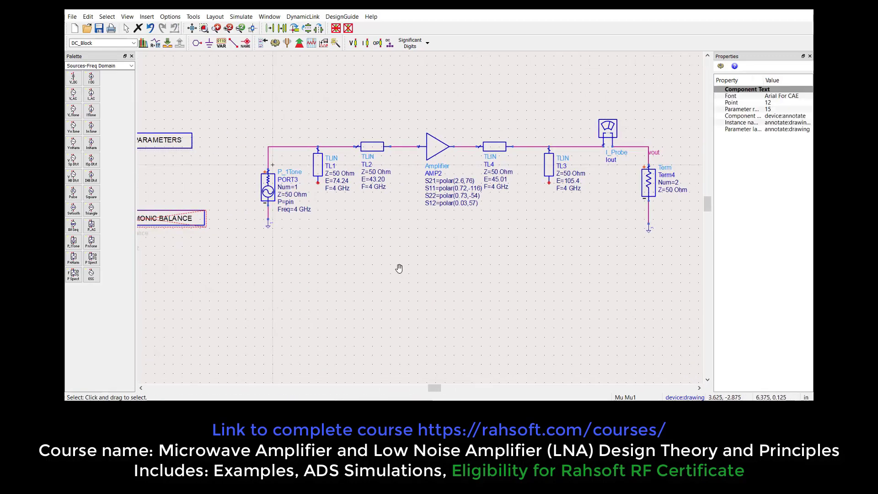
{"action": "left_click_drag", "start_coordinate": [400, 268], "coordinate": [377, 280]}
{"action": "left_click_drag", "start_coordinate": [469, 264], "coordinate": [459, 275]}
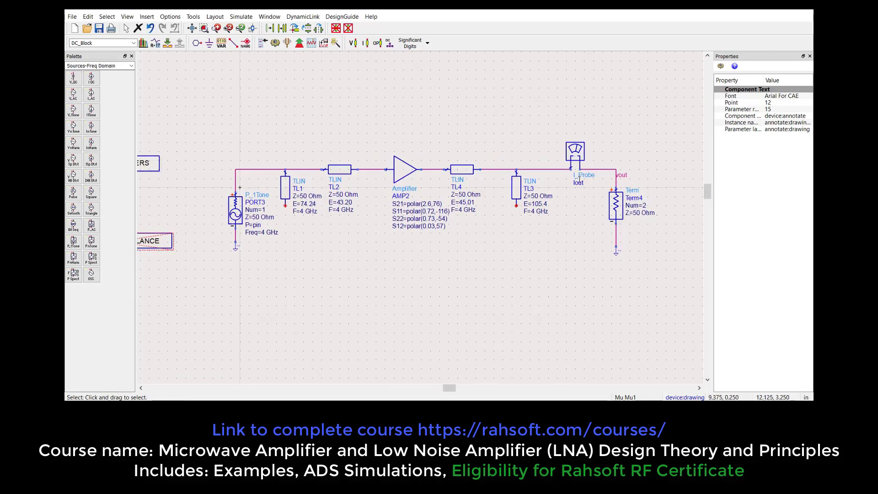
- Examine the output termination and the pin variable in VAR1 that sets the source power
{"action": "left_click", "coordinate": [620, 208]}
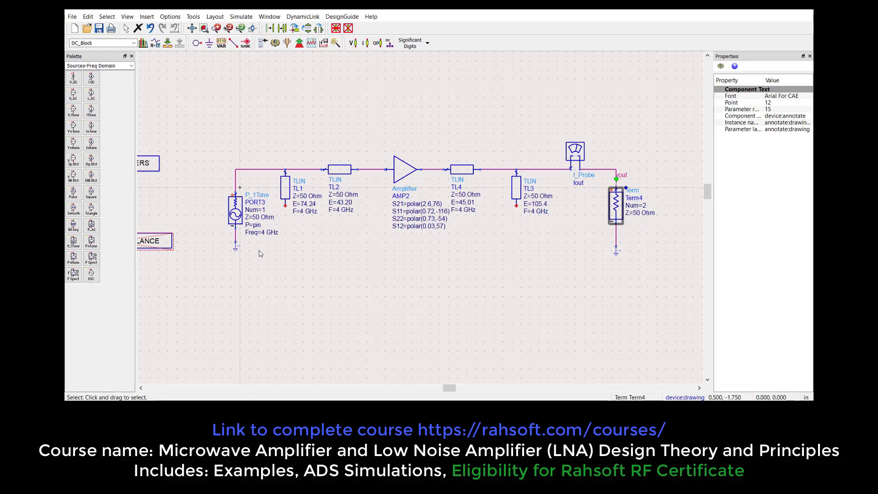
{"action": "scroll", "coordinate": [260, 223], "scroll_direction": "up", "scroll_amount": 2}
{"action": "scroll", "coordinate": [422, 208], "scroll_direction": "down", "scroll_amount": 2}
{"action": "scroll", "coordinate": [297, 276], "scroll_direction": "up", "scroll_amount": 2}
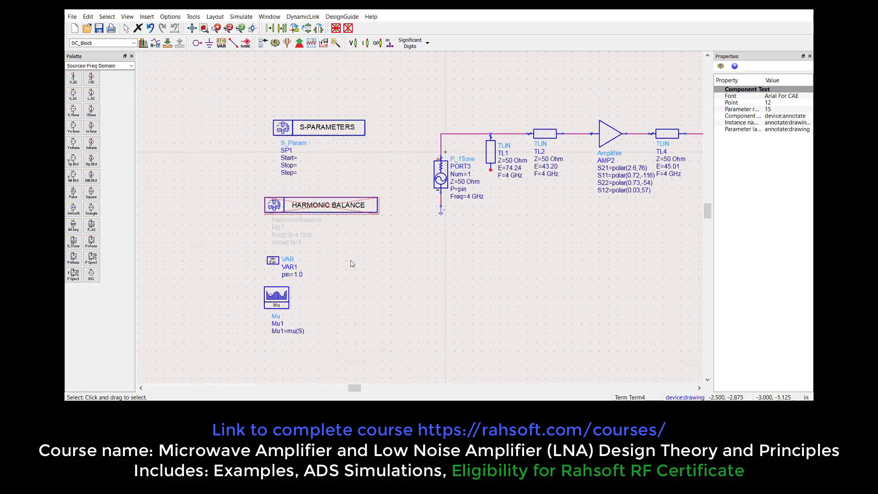
{"action": "double_click", "coordinate": [439, 217]}
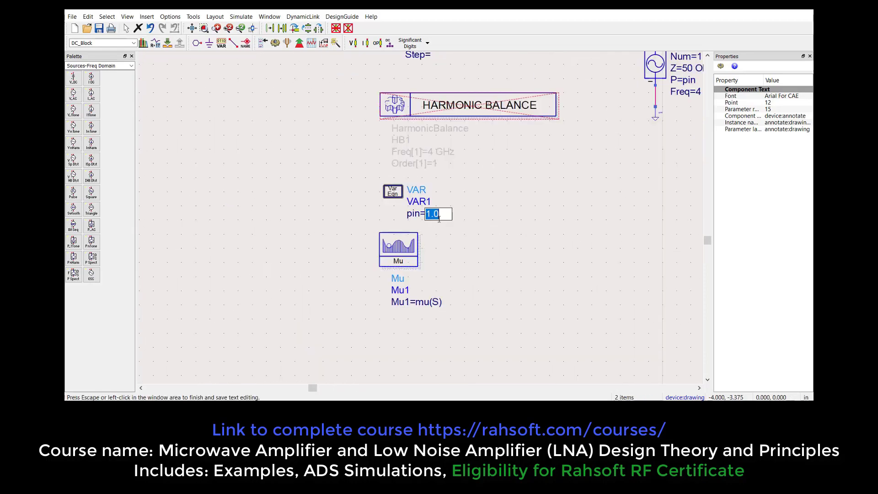
{"action": "left_click", "coordinate": [465, 228]}
{"action": "scroll", "coordinate": [465, 228], "scroll_direction": "down", "scroll_amount": 2}
{"action": "left_click_drag", "start_coordinate": [465, 228], "coordinate": [339, 241]}
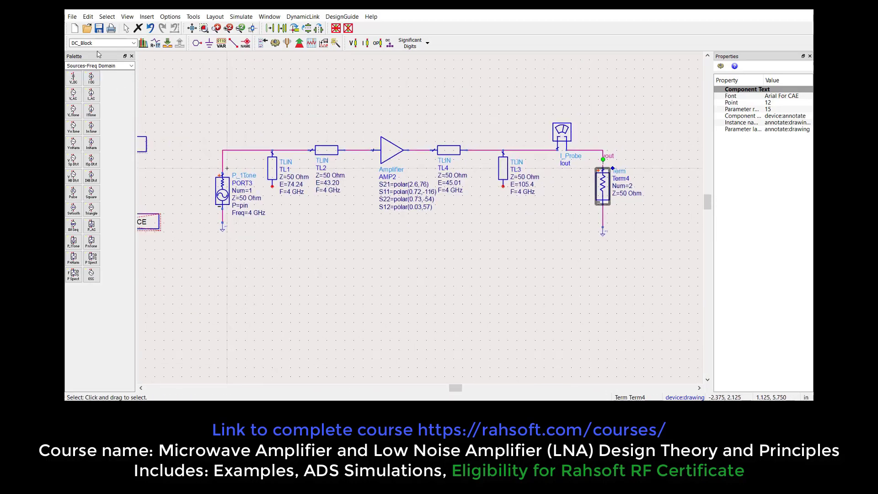
- Save the schematic and switch the active simulation by deactivating the S-parameters controller and activating the Harmonic Balance controller
{"action": "left_click", "coordinate": [100, 31]}
{"action": "left_click_drag", "start_coordinate": [233, 222], "coordinate": [432, 192]}
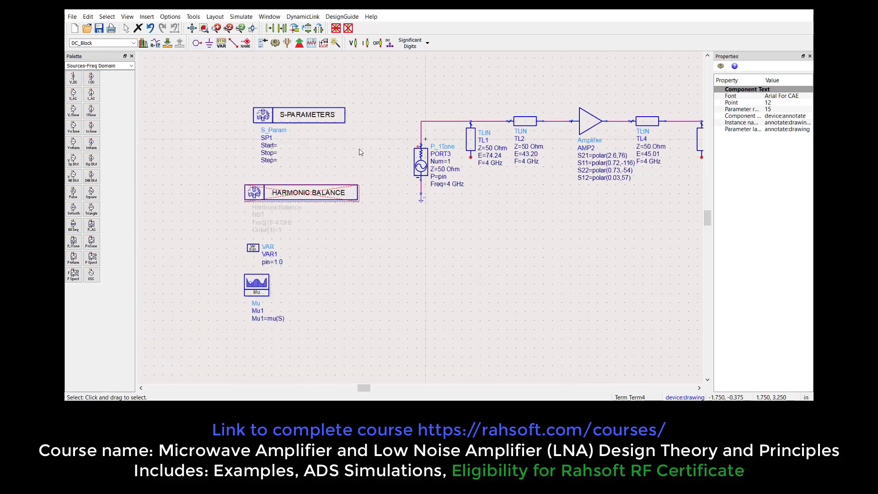
{"action": "left_click", "coordinate": [329, 118]}
{"action": "left_click", "coordinate": [349, 28]}
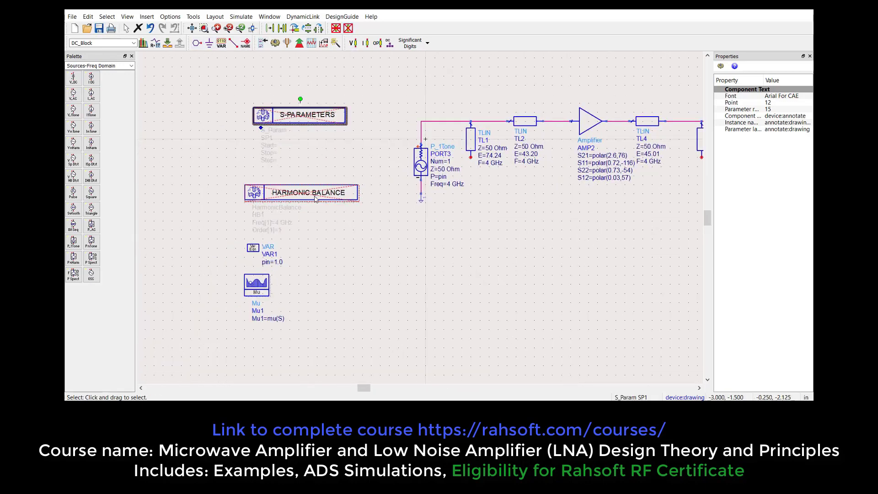
{"action": "left_click", "coordinate": [352, 33]}
- Review the Harmonic Balance controller's fundamental frequency and order, plus the sweep settings for the pin parameter
{"action": "scroll", "coordinate": [285, 231], "scroll_direction": "up", "scroll_amount": 2}
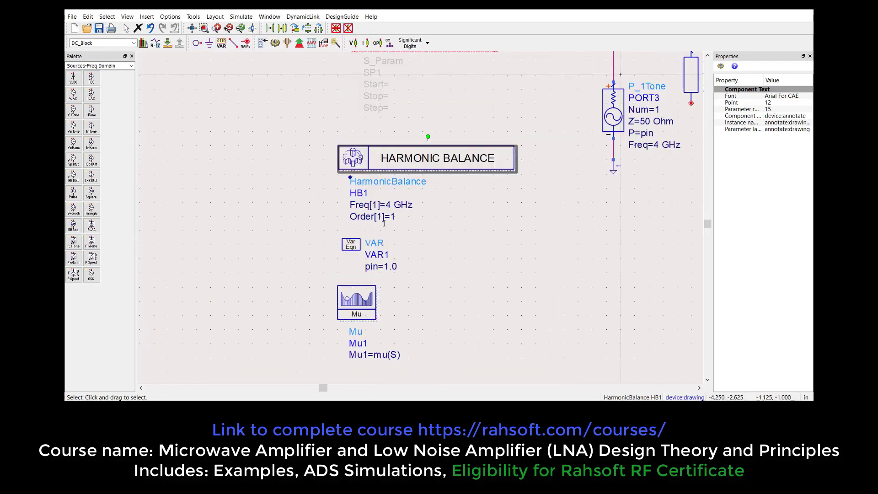
{"action": "double_click", "coordinate": [414, 175]}
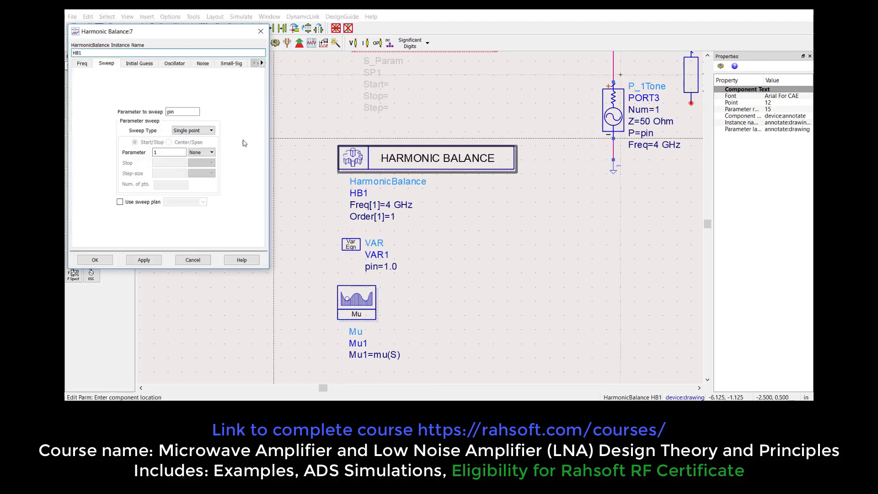
{"action": "left_click", "coordinate": [171, 112]}
{"action": "left_click", "coordinate": [86, 64]}
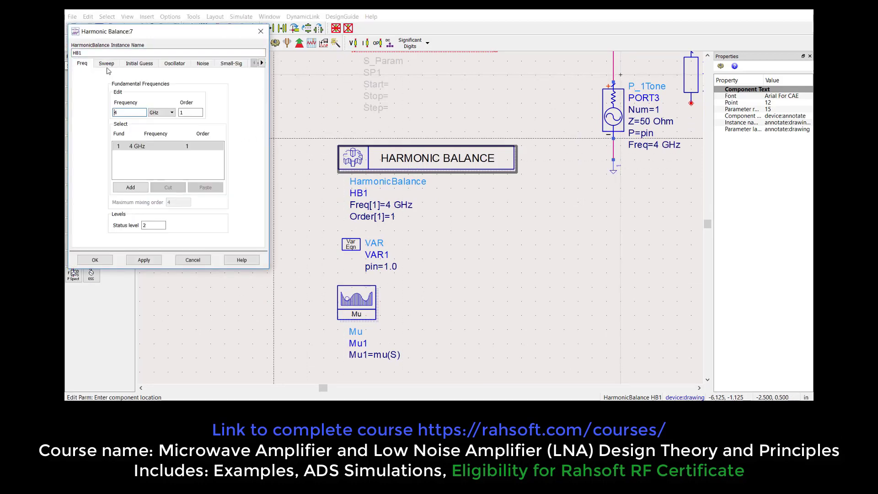
{"action": "left_click", "coordinate": [107, 65]}
{"action": "left_click", "coordinate": [91, 64]}
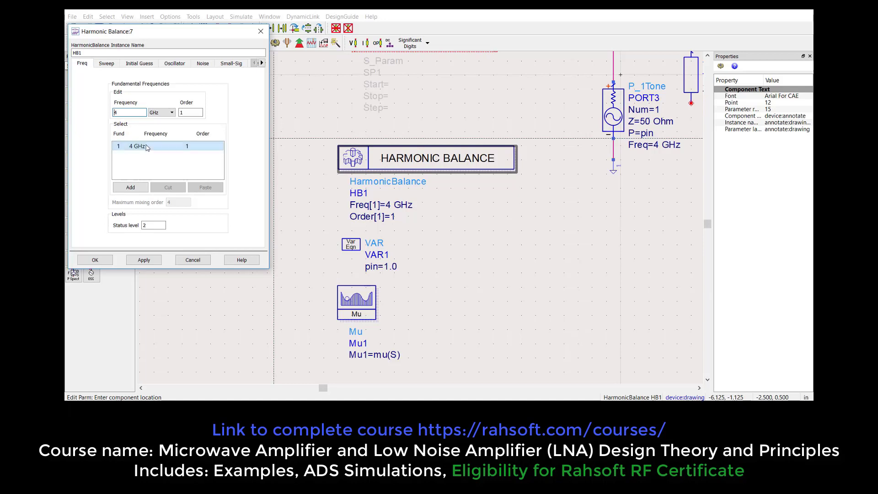
{"action": "left_click", "coordinate": [108, 65]}
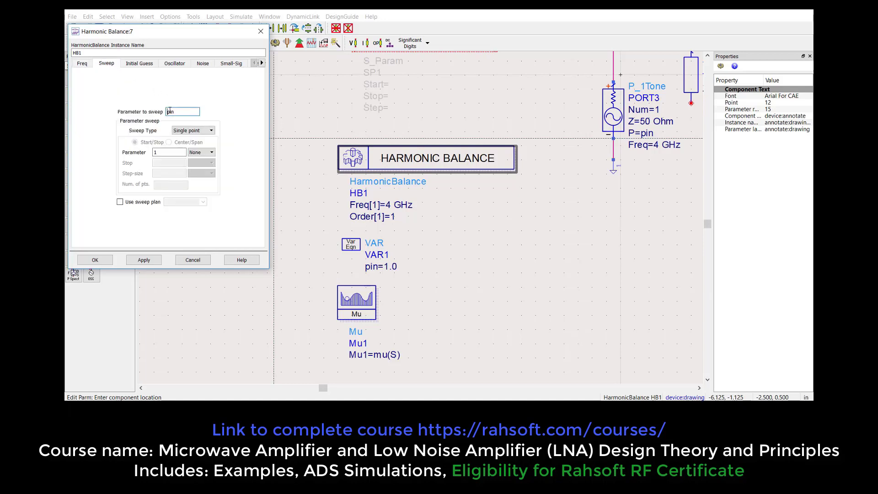
{"action": "left_click_drag", "start_coordinate": [164, 153], "coordinate": [118, 166]}
{"action": "left_click", "coordinate": [109, 263]}
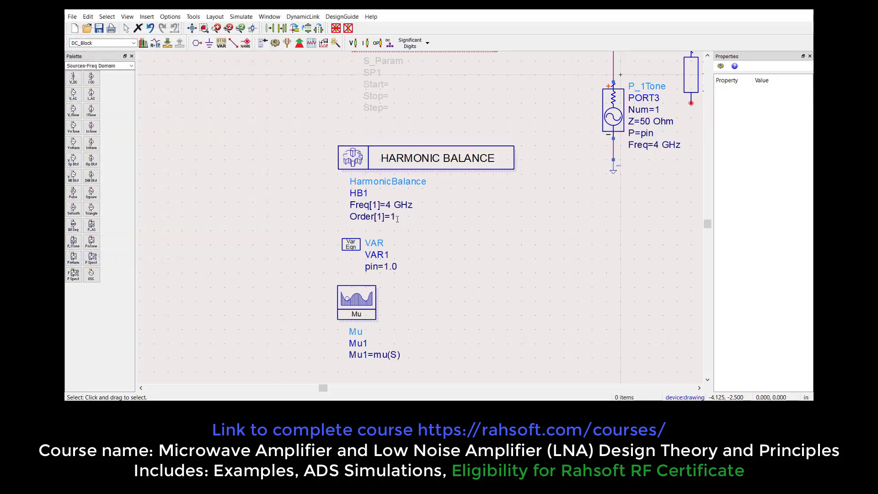
- Run the harmonic balance simulation of the matched amplifier
{"action": "scroll", "coordinate": [480, 241], "scroll_direction": "down", "scroll_amount": 5}
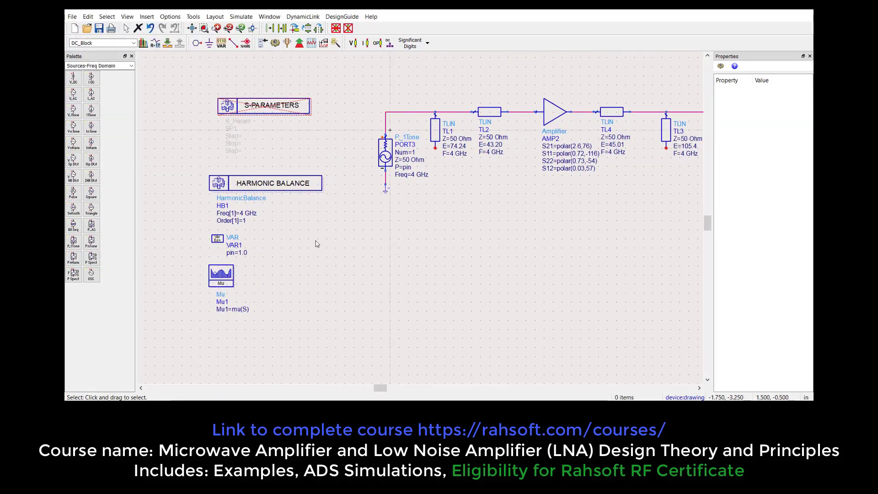
{"action": "scroll", "coordinate": [300, 274], "scroll_direction": "down", "scroll_amount": 1}
{"action": "mouse_move", "coordinate": [299, 273]}
{"action": "left_mouse_down"}
{"action": "mouse_move", "coordinate": [369, 249]}
{"action": "mouse_move", "coordinate": [307, 262]}
{"action": "left_mouse_up"}
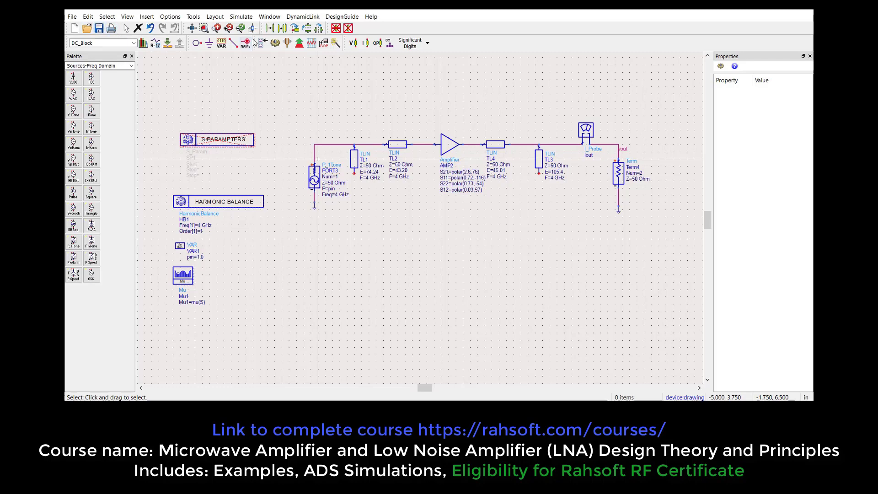
{"action": "left_click", "coordinate": [280, 42]}
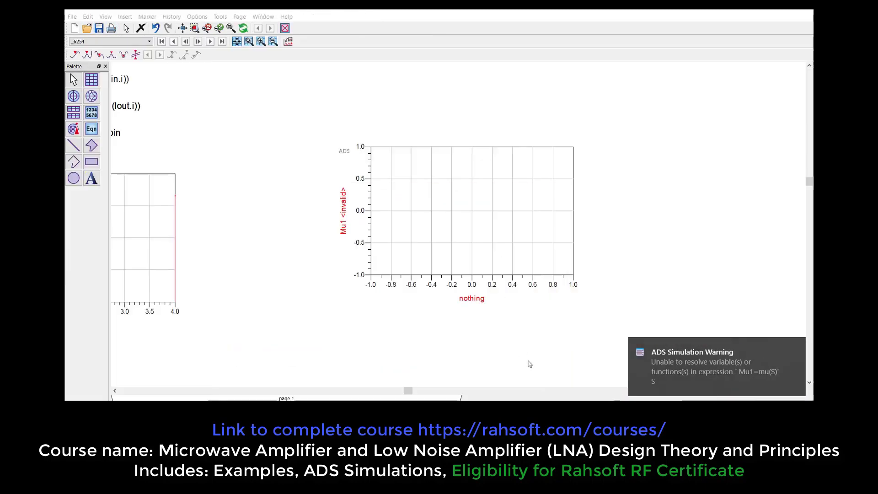
- Delete the pin1 equation from above the pout equation in the data display
{"action": "left_click_drag", "start_coordinate": [197, 171], "coordinate": [456, 330]}
{"action": "scroll", "coordinate": [370, 284], "scroll_direction": "up", "scroll_amount": 1}
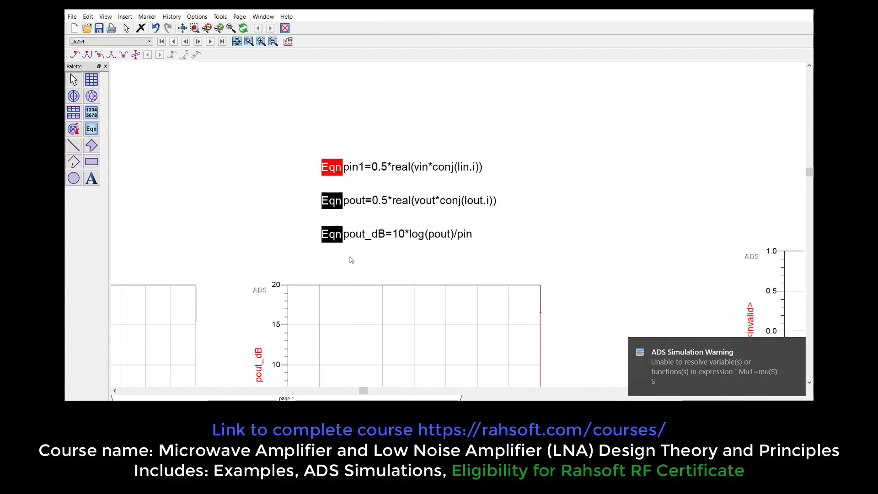
{"action": "left_click", "coordinate": [344, 169]}
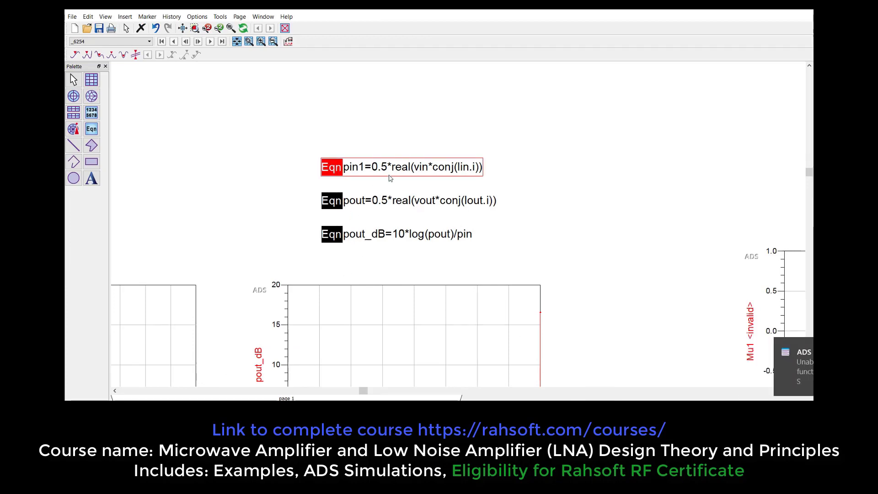
{"action": "key", "text": "Delete"}
{"action": "left_click_drag", "start_coordinate": [415, 206], "coordinate": [398, 194]}
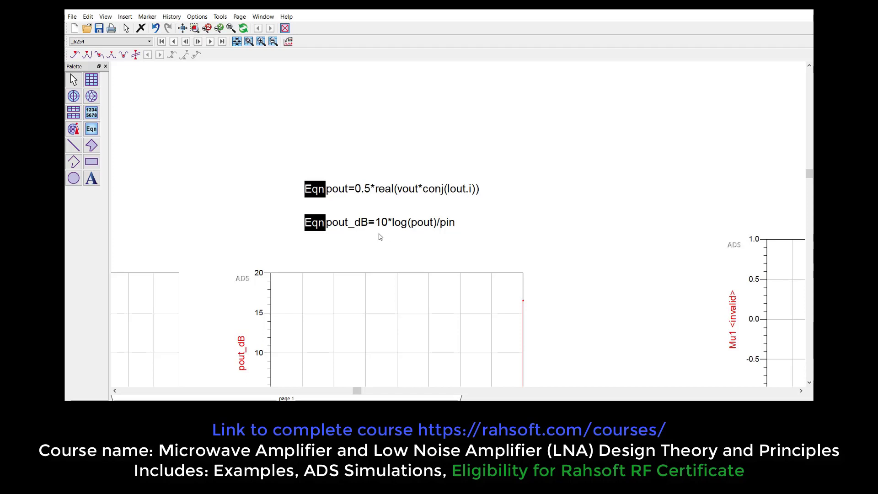
{"action": "scroll", "coordinate": [349, 239], "scroll_direction": "down", "scroll_amount": 1}
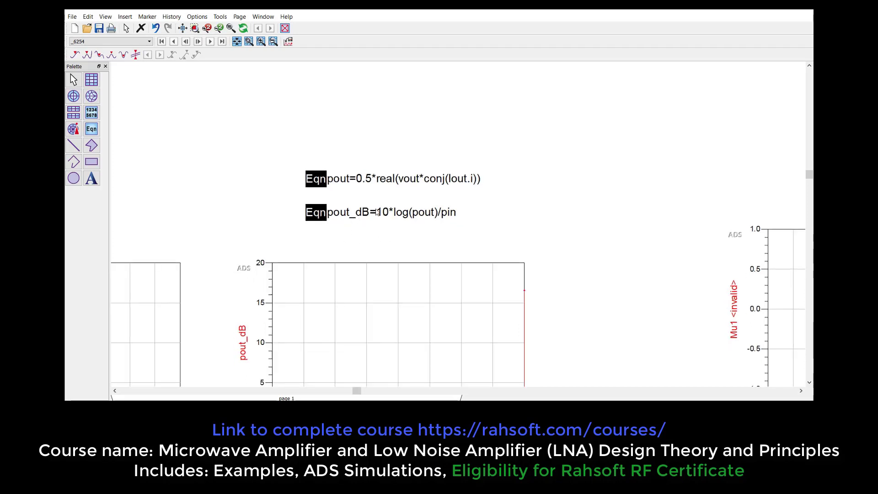